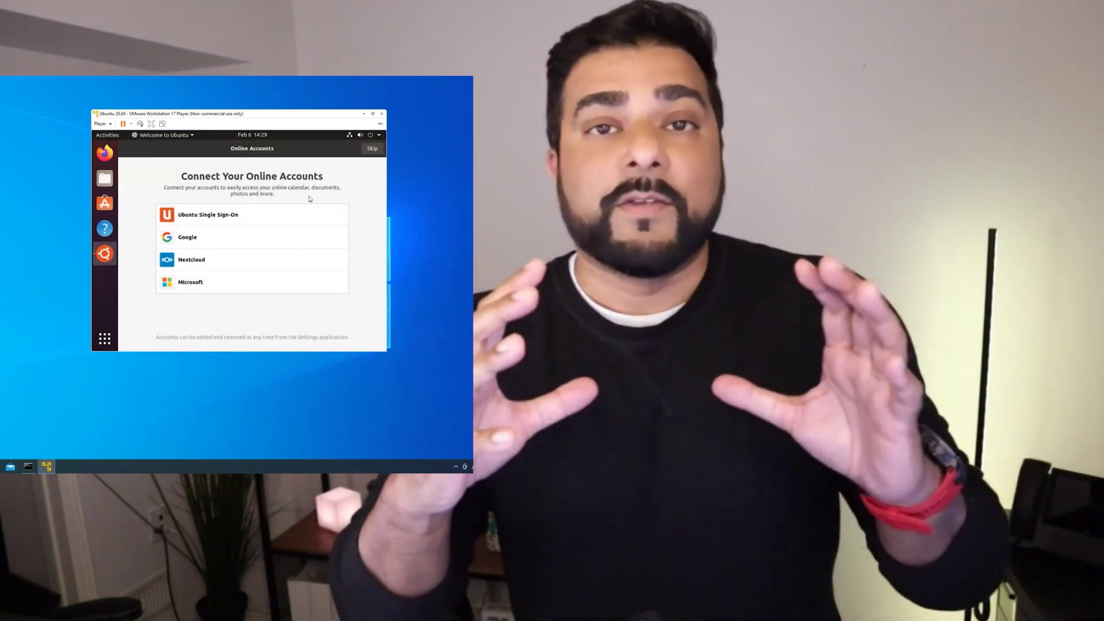
Step: Skip the Online Accounts page and move past the Livepatch page in the Ubuntu welcome wizard
{"action": "left_click", "coordinate": [373, 150]}
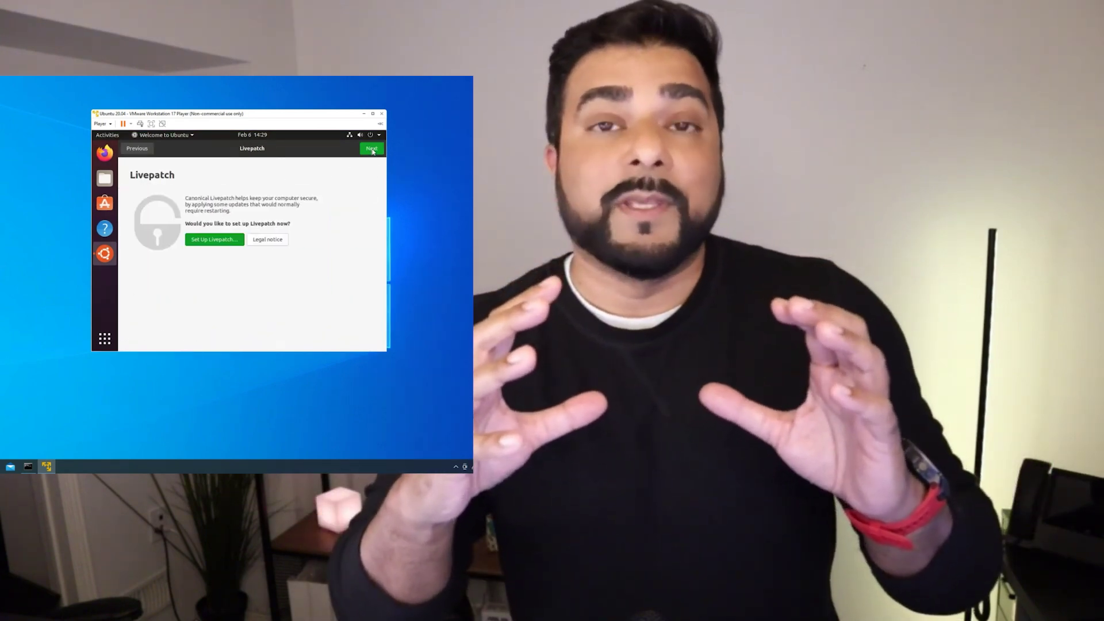
{"action": "left_click", "coordinate": [372, 149]}
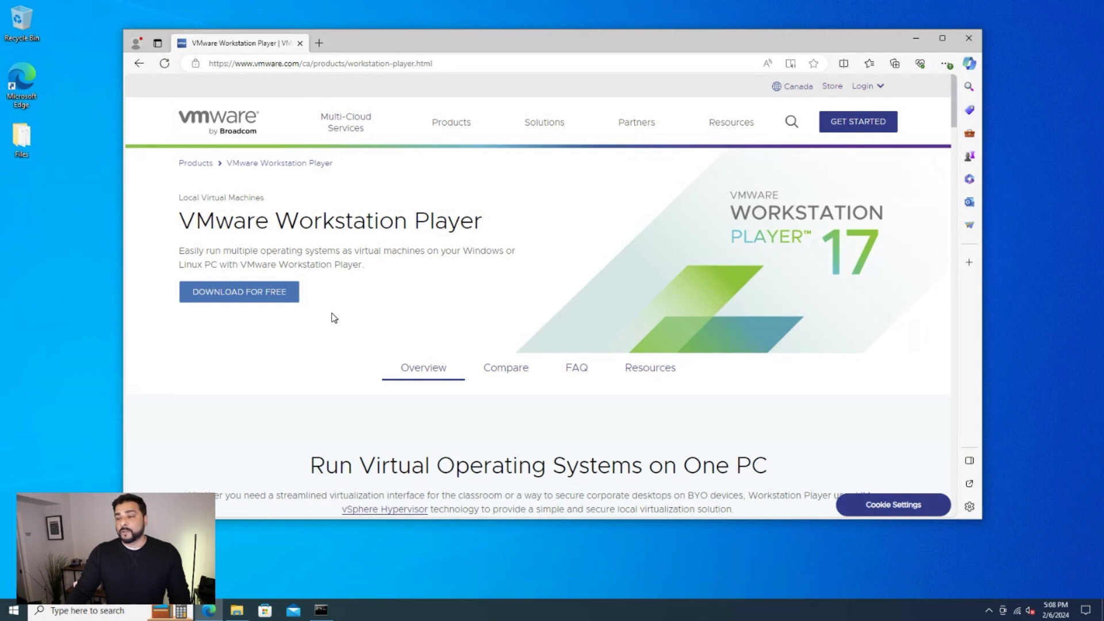
Step: Download the VMware Workstation 17.5.0 Player installer for Windows 64-bit from the product page
{"action": "left_click", "coordinate": [239, 298]}
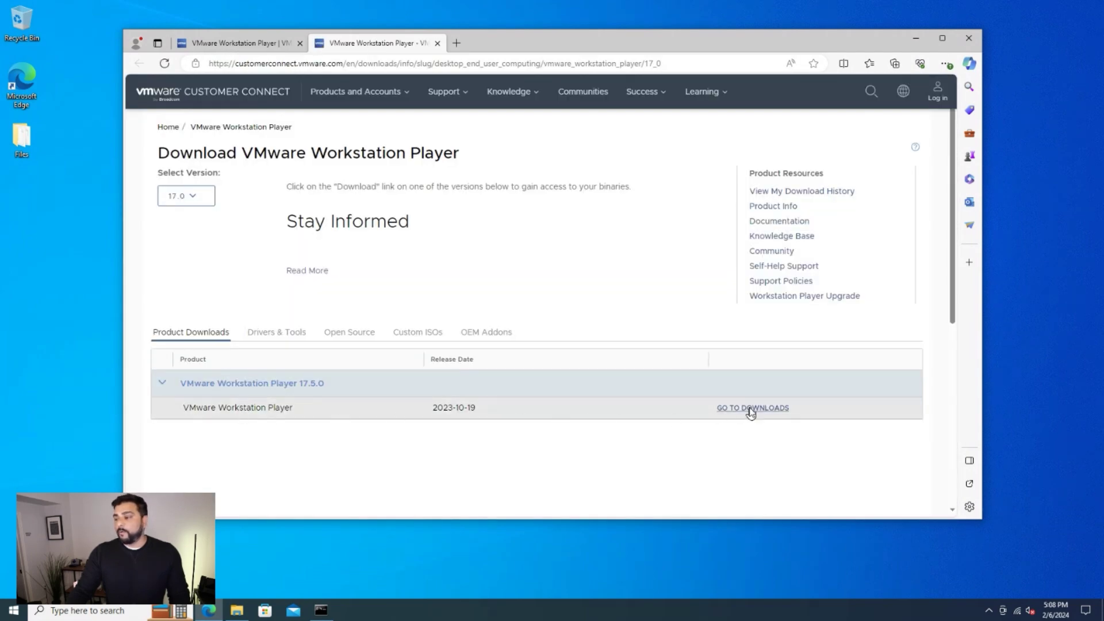
{"action": "left_click", "coordinate": [751, 409]}
{"action": "scroll", "coordinate": [583, 303], "scroll_direction": "down", "scroll_amount": 3}
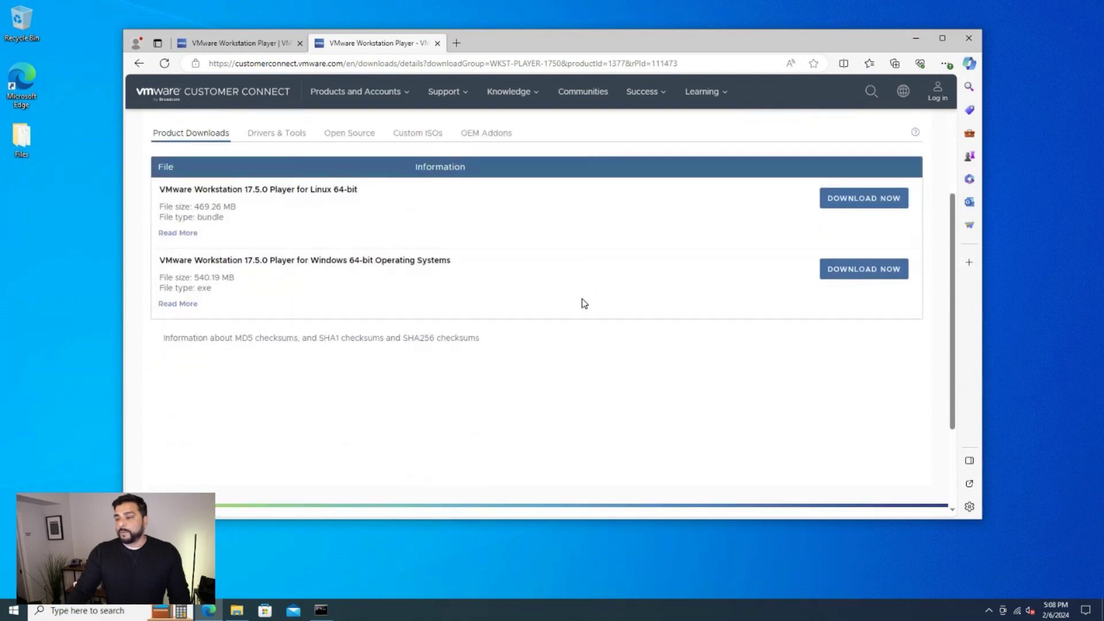
{"action": "scroll", "coordinate": [534, 316], "scroll_direction": "up", "scroll_amount": 1}
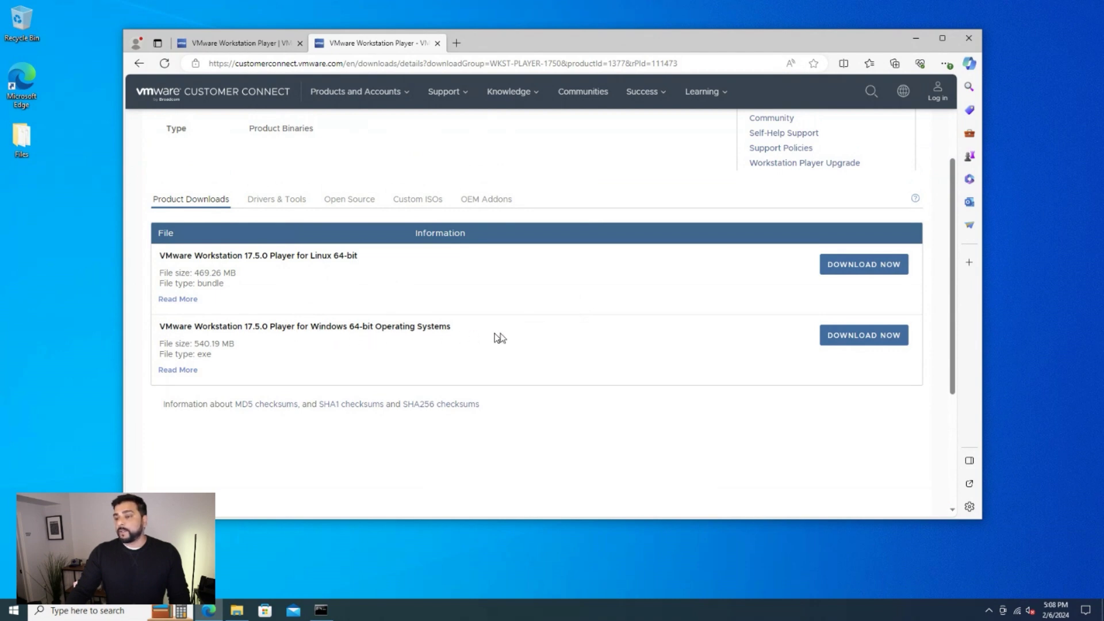
{"action": "left_click", "coordinate": [858, 343]}
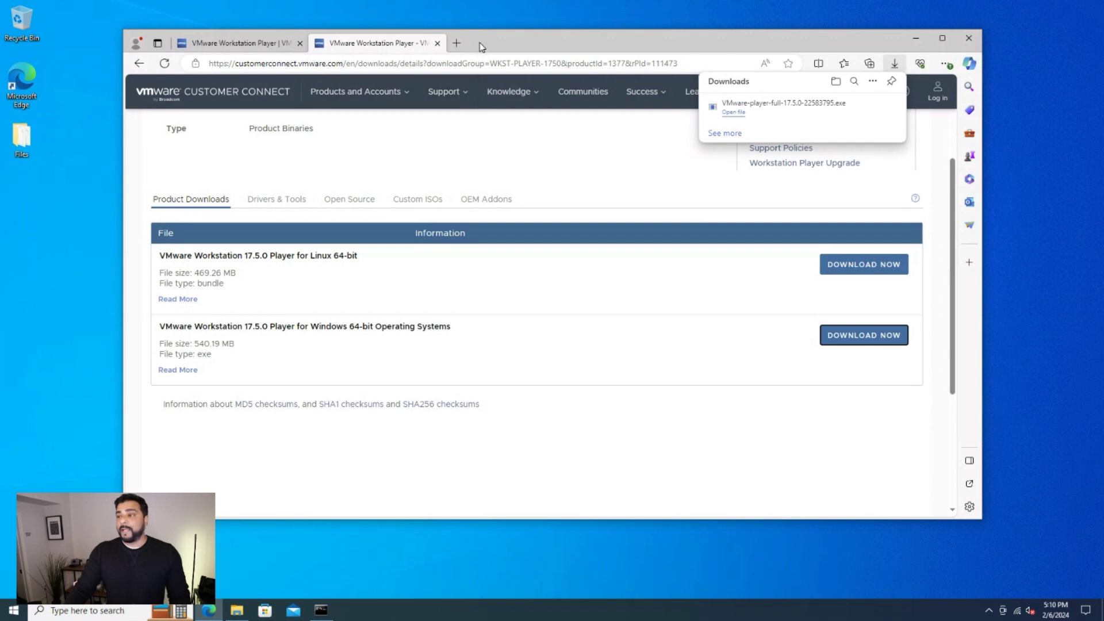
Step: Download the Ubuntu 20.04.6 64-bit (AMD64) desktop ISO from its releases page, then minimize Edge
{"action": "left_click", "coordinate": [379, 64]}
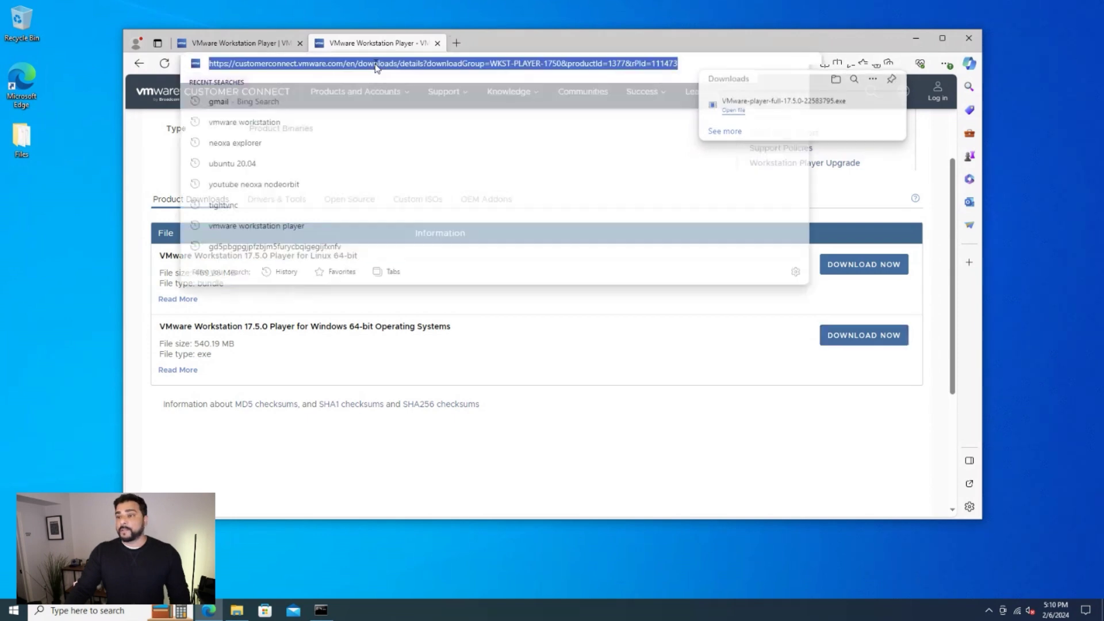
{"action": "left_click", "coordinate": [389, 104]}
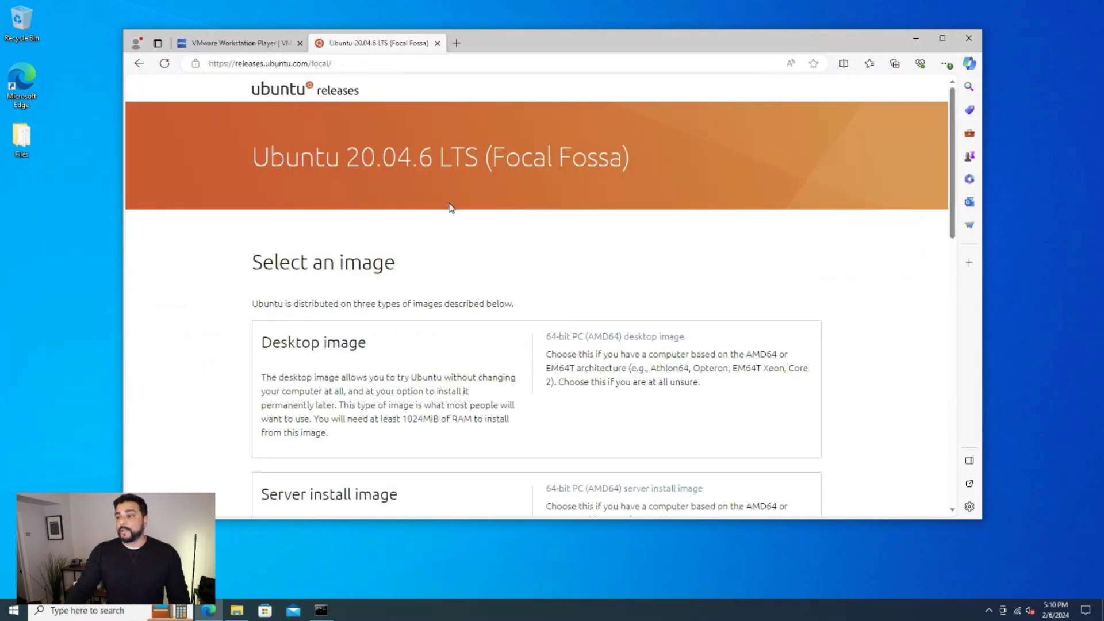
{"action": "left_click", "coordinate": [582, 340]}
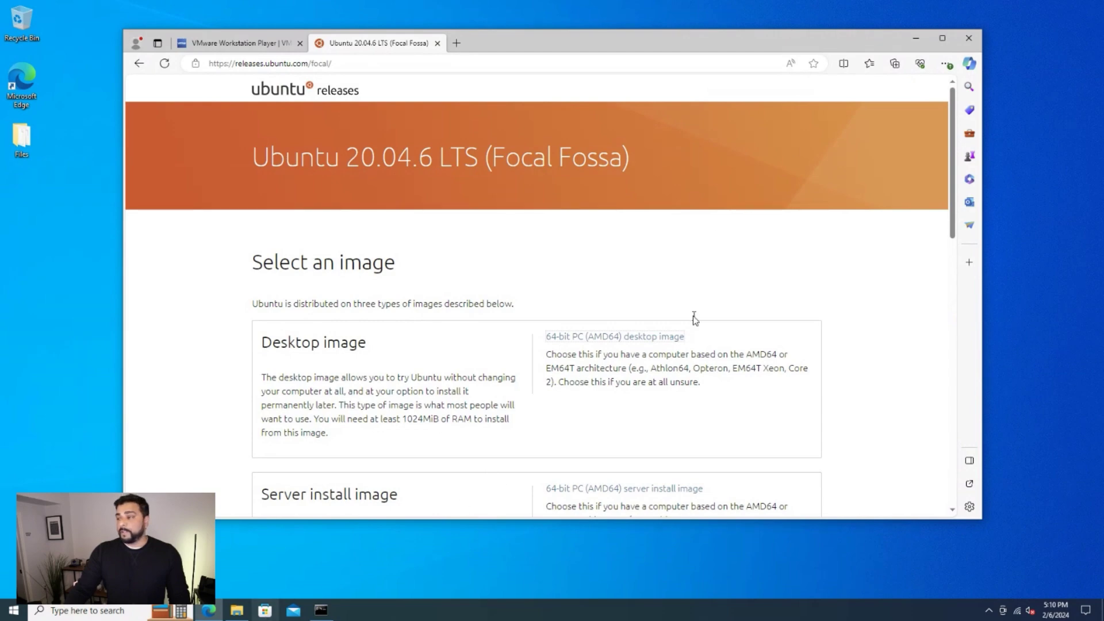
{"action": "left_click", "coordinate": [915, 40]}
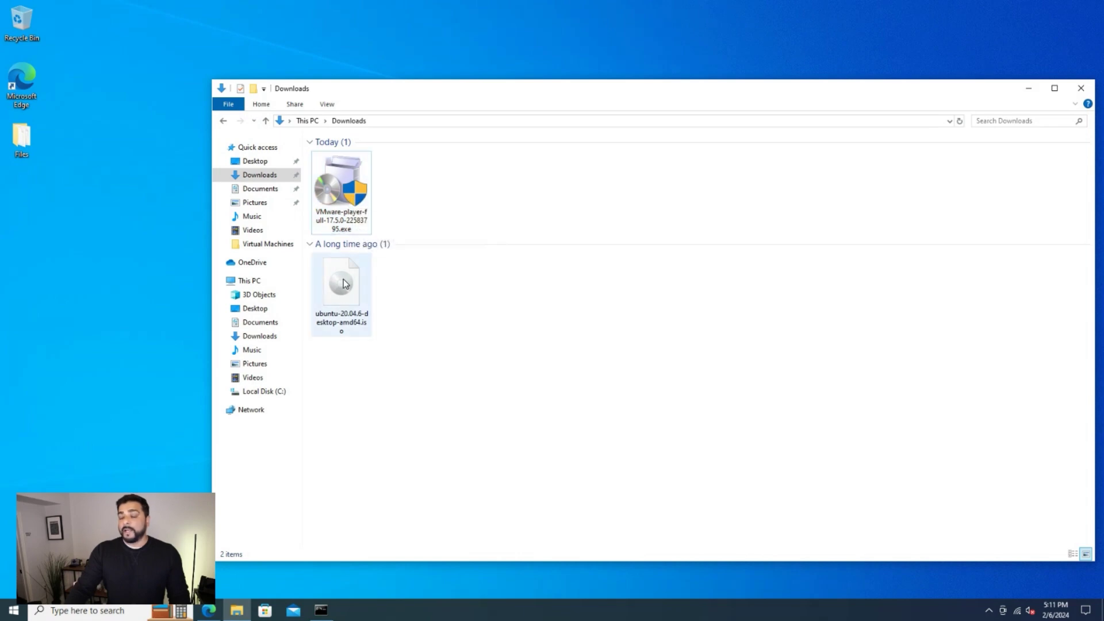
Step: Run the VMware-player-full installer from Downloads and approve the UAC prompt
{"action": "double_click", "coordinate": [342, 190]}
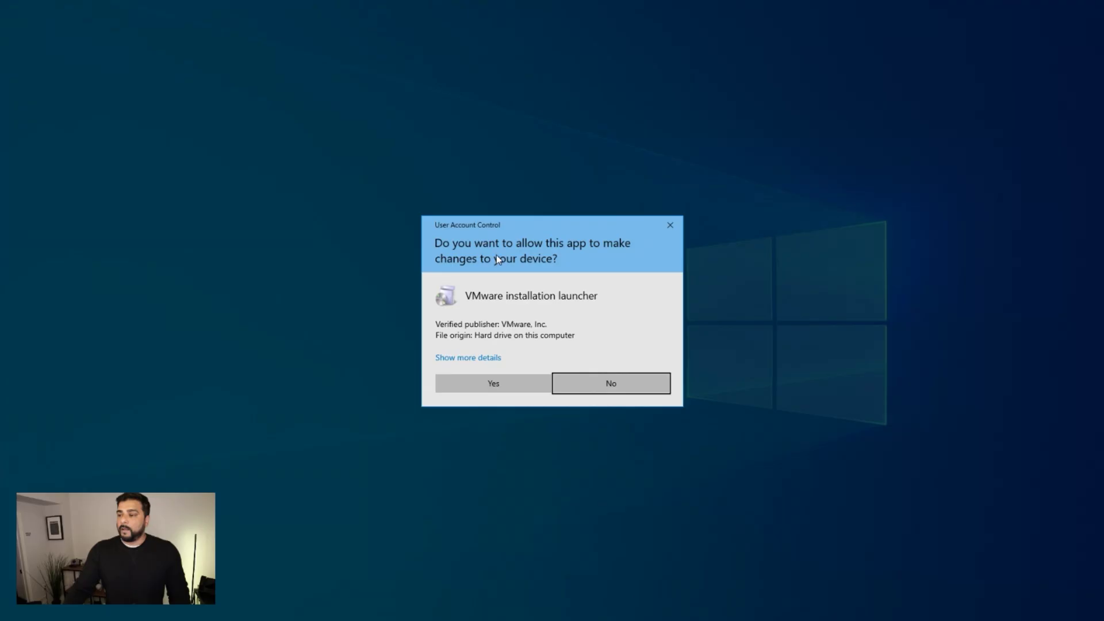
{"action": "left_click", "coordinate": [486, 379]}
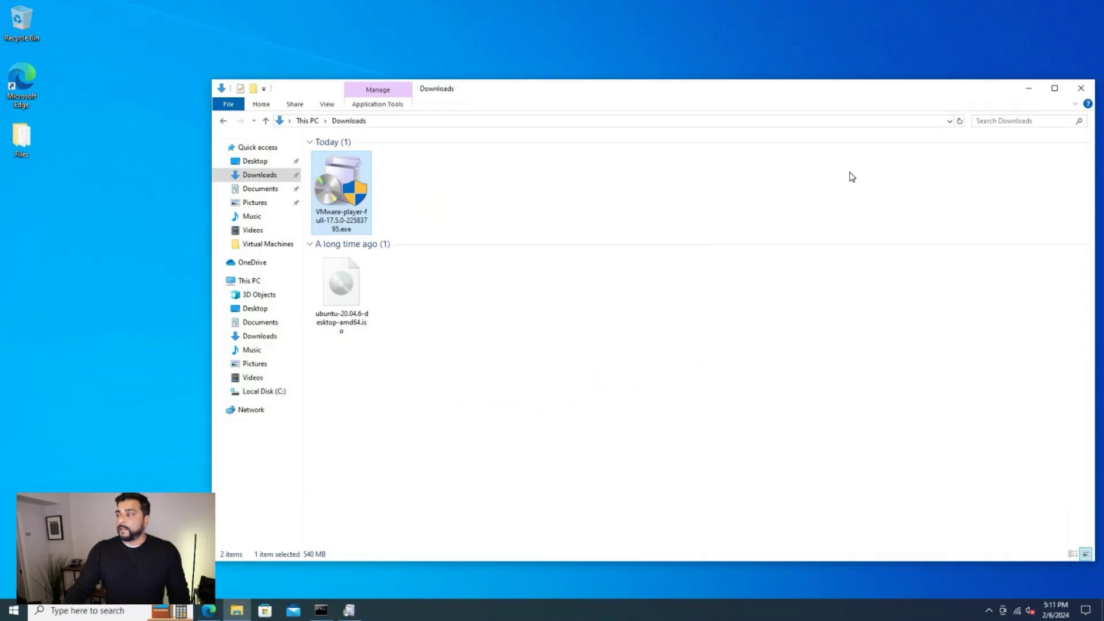
{"action": "left_click", "coordinate": [1029, 87]}
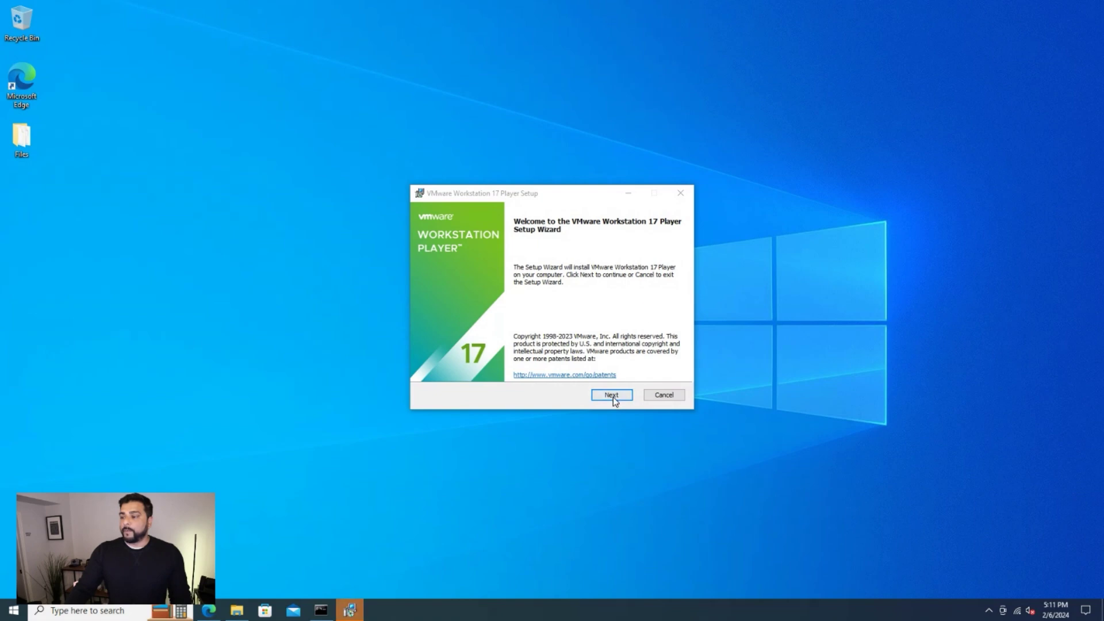
Step: Accept the VMware Workstation 17 Player license agreement terms in the setup wizard
{"action": "left_click", "coordinate": [611, 396]}
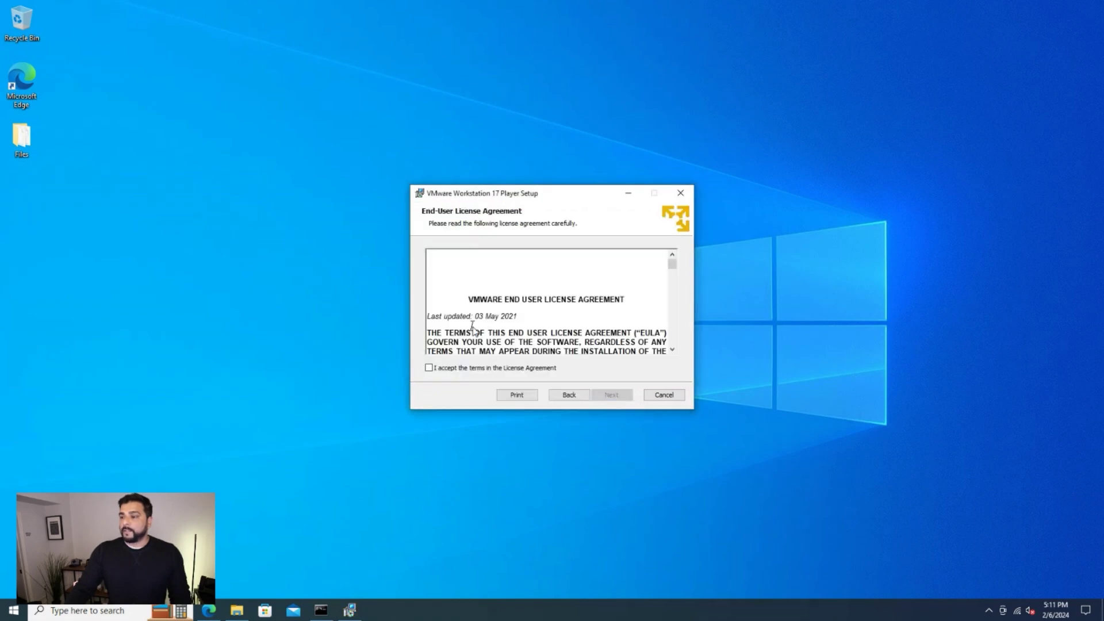
{"action": "scroll", "coordinate": [480, 324], "scroll_direction": "down", "scroll_amount": 5}
{"action": "scroll", "coordinate": [477, 325], "scroll_direction": "down", "scroll_amount": 15}
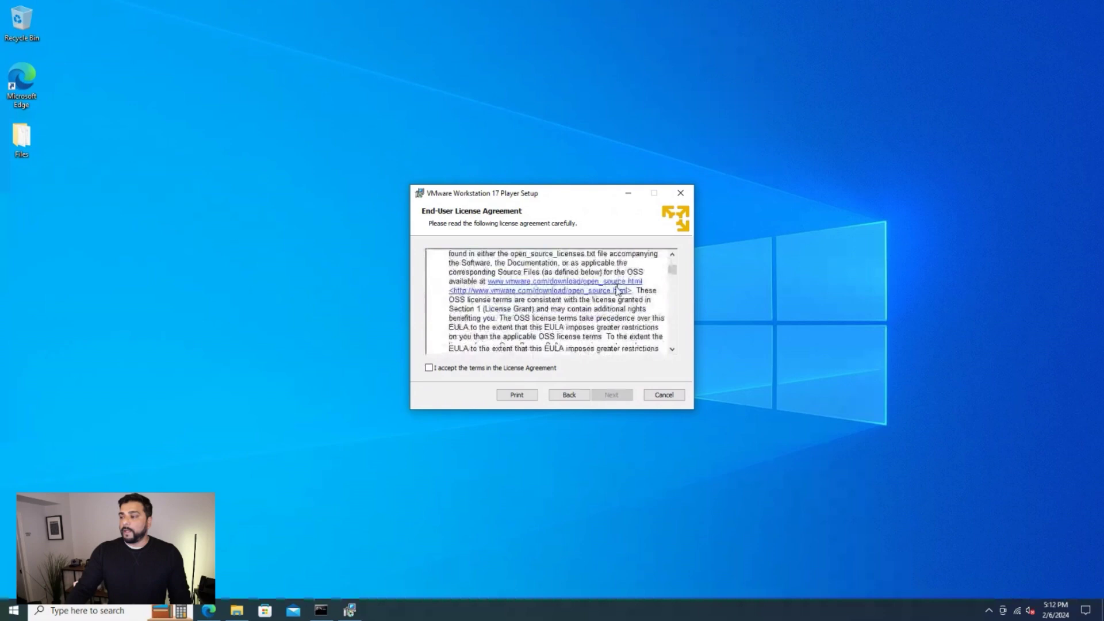
{"action": "left_click", "coordinate": [429, 368]}
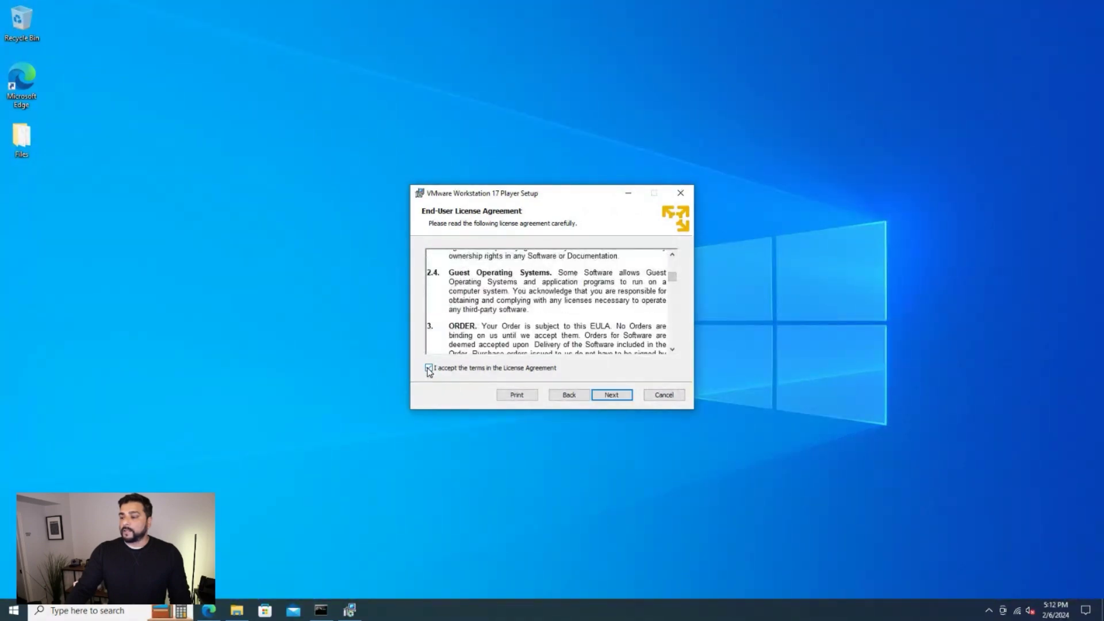
{"action": "left_click", "coordinate": [616, 396]}
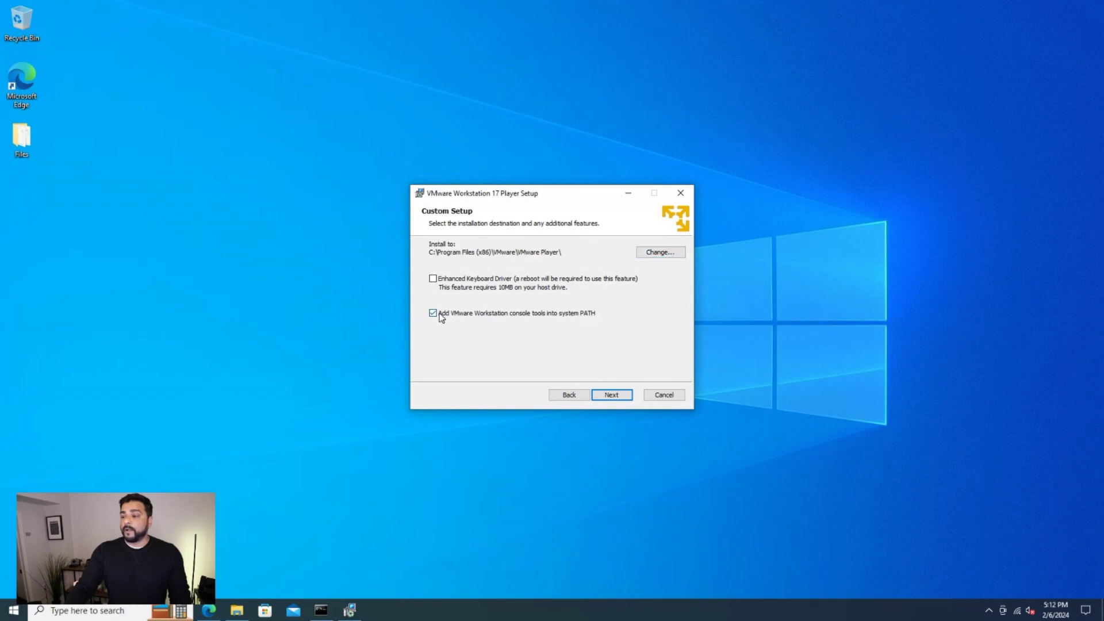
Step: Keep the default location and both shortcuts, decline the CEIP, install, and finish setup
{"action": "left_click", "coordinate": [613, 395]}
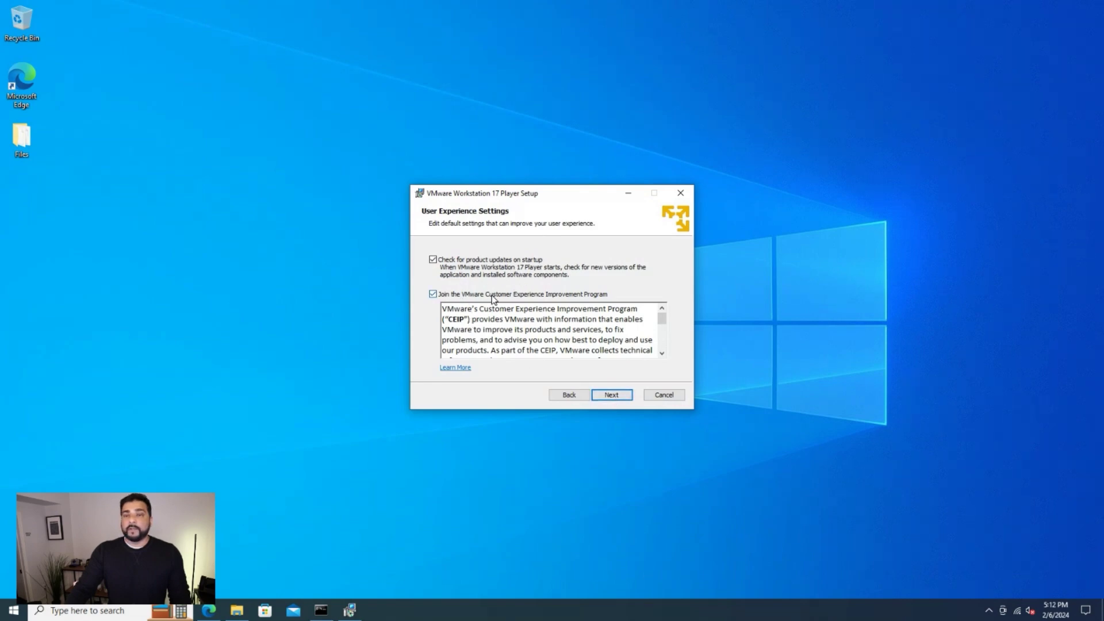
{"action": "left_click", "coordinate": [443, 295]}
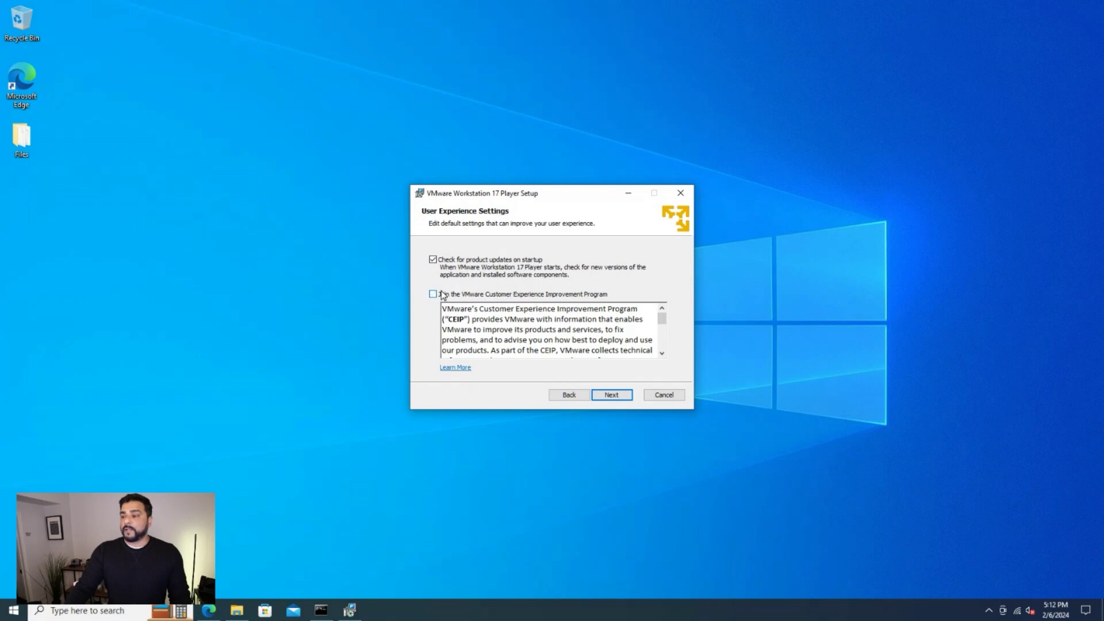
{"action": "left_click", "coordinate": [613, 396]}
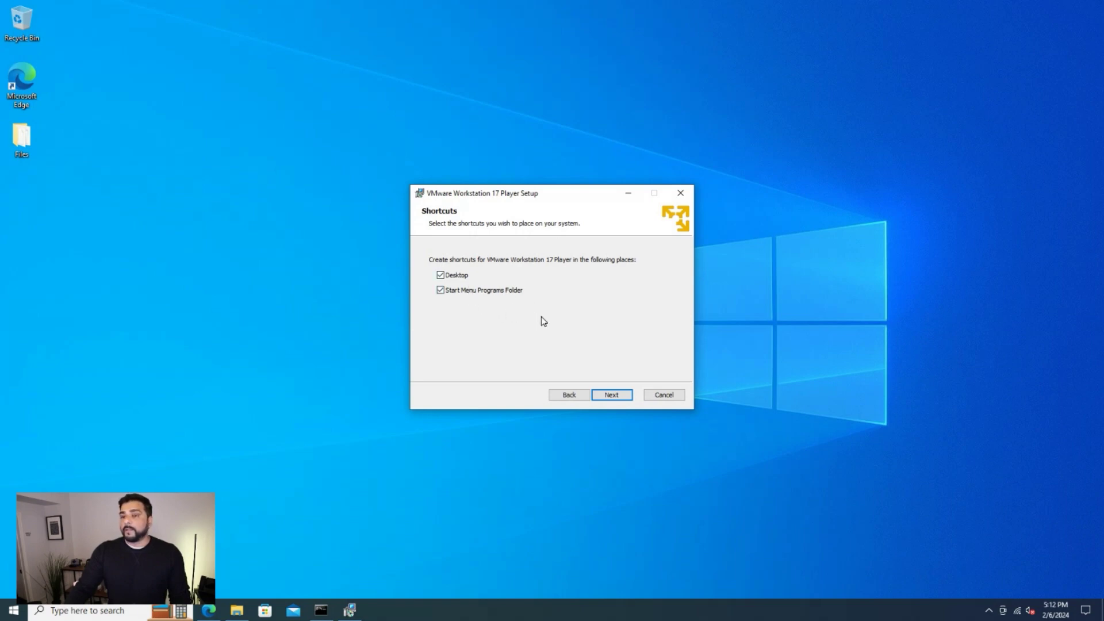
{"action": "left_click", "coordinate": [608, 395]}
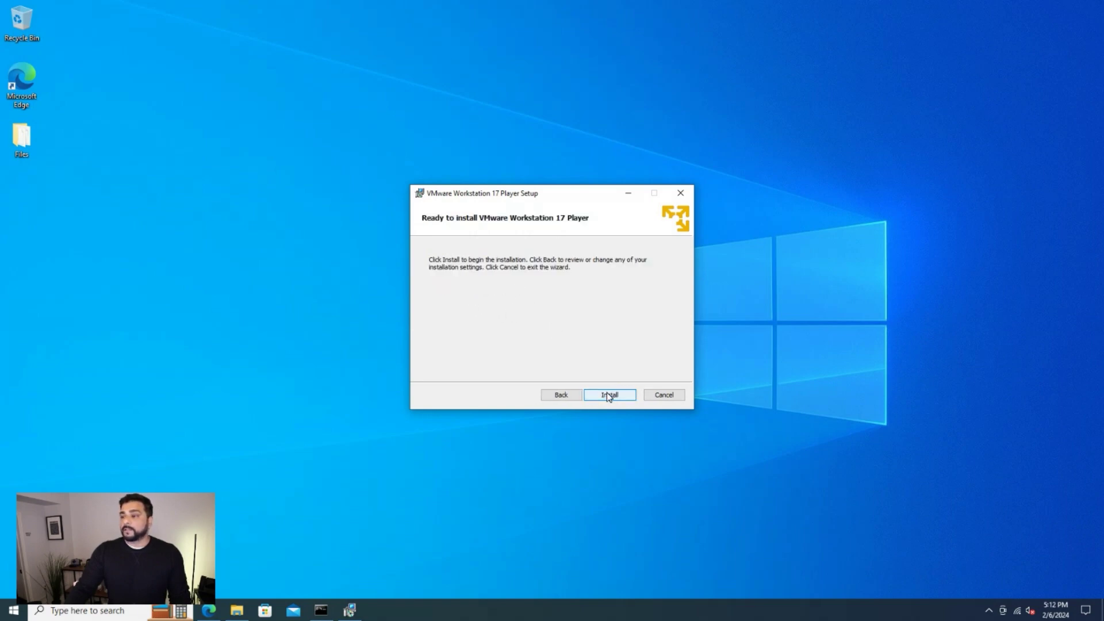
{"action": "left_click", "coordinate": [610, 395]}
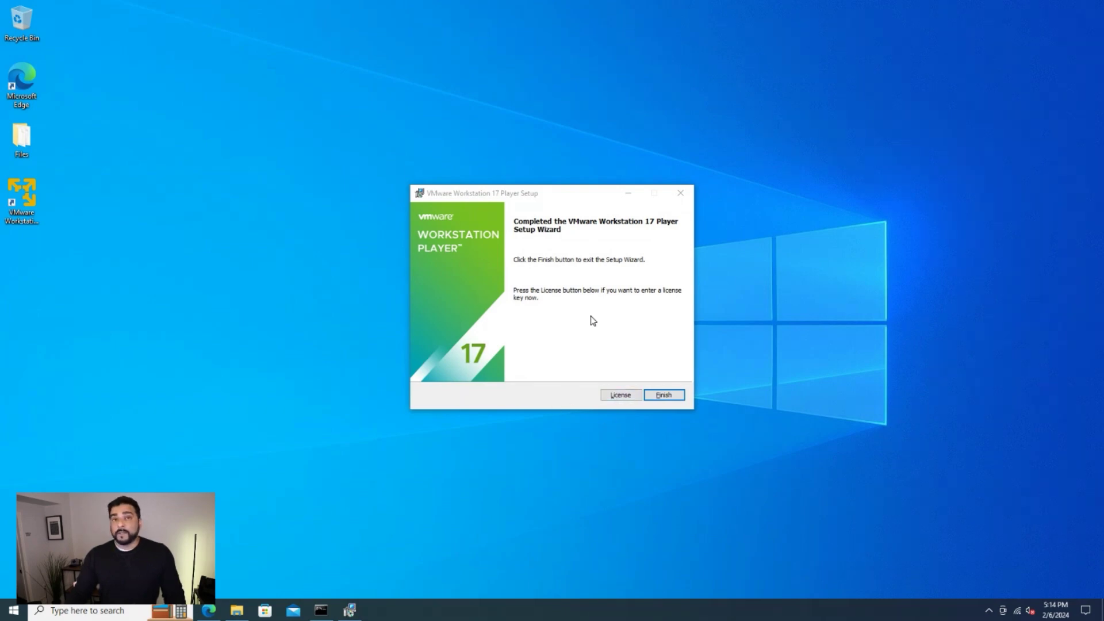
{"action": "left_click", "coordinate": [659, 395]}
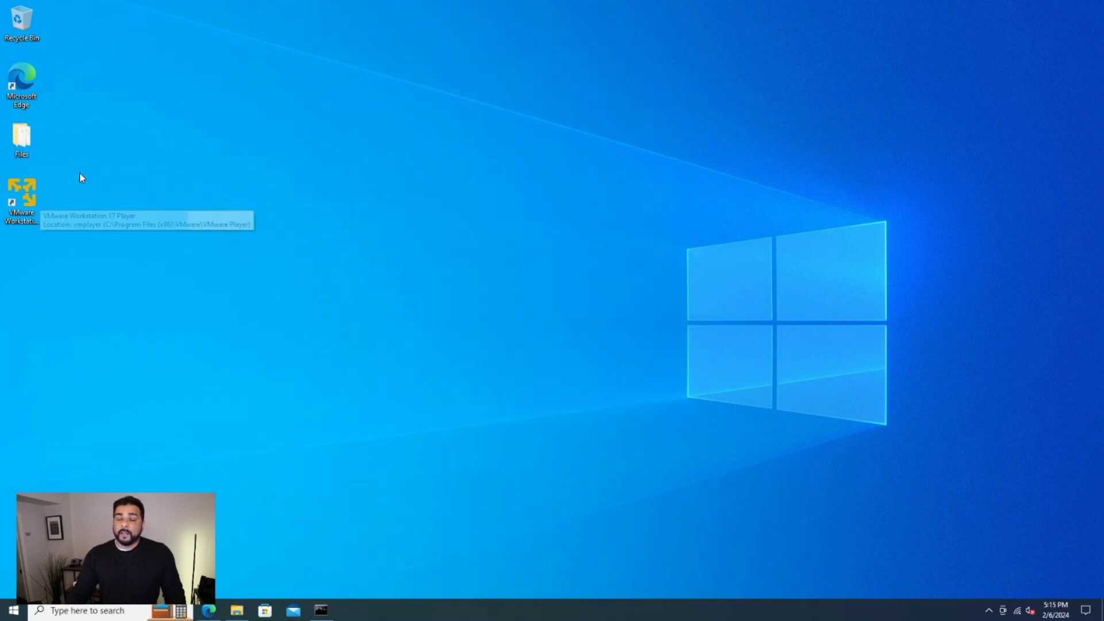
Step: Launch Player and create a new VM using ubuntu-20.04.6-desktop-amd64.iso as the installer disc image
{"action": "double_click", "coordinate": [31, 202]}
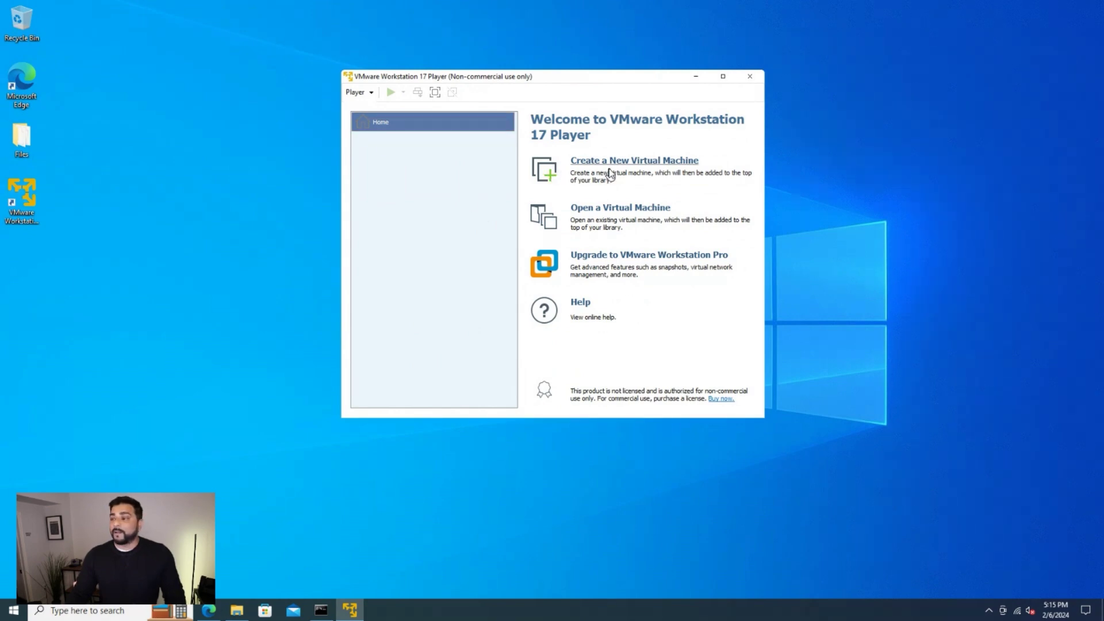
{"action": "left_click", "coordinate": [642, 167]}
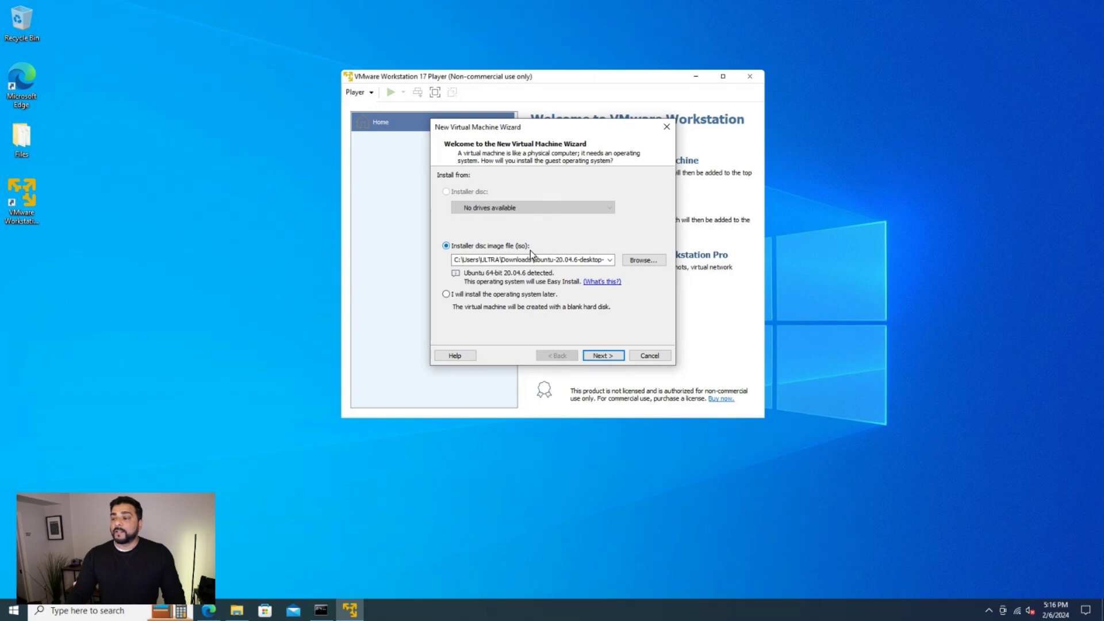
{"action": "left_click", "coordinate": [630, 261]}
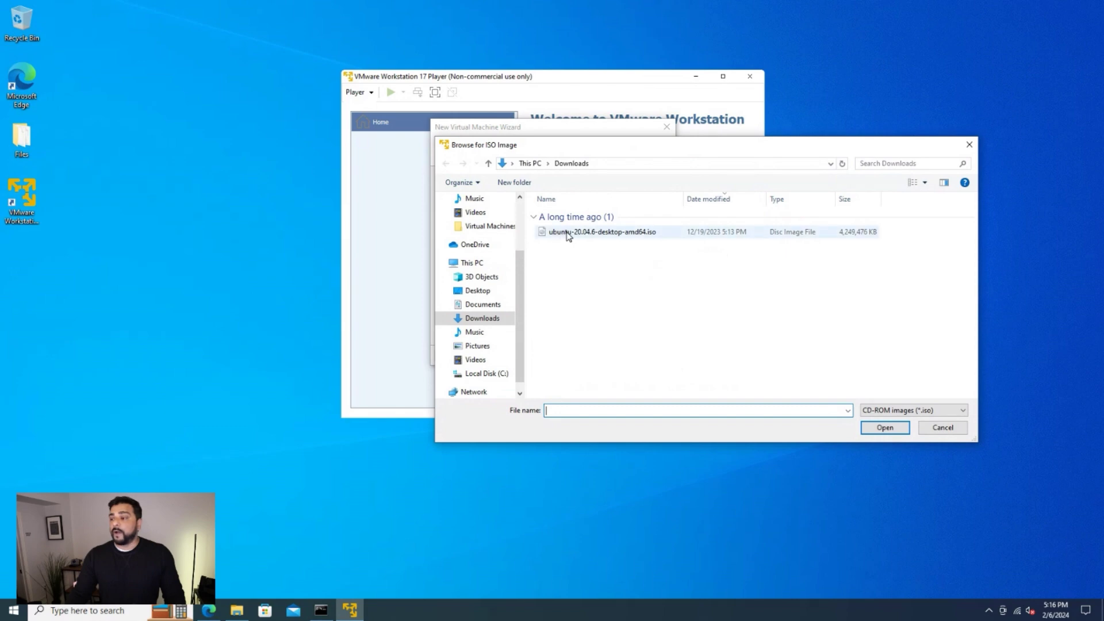
{"action": "left_click", "coordinate": [557, 236]}
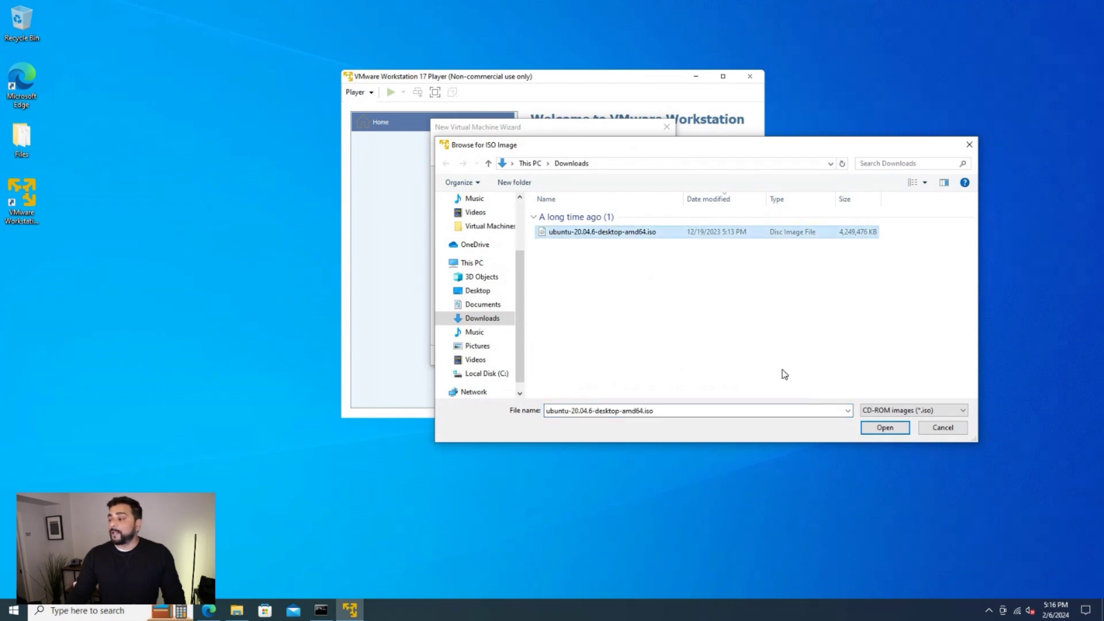
{"action": "left_click", "coordinate": [885, 427]}
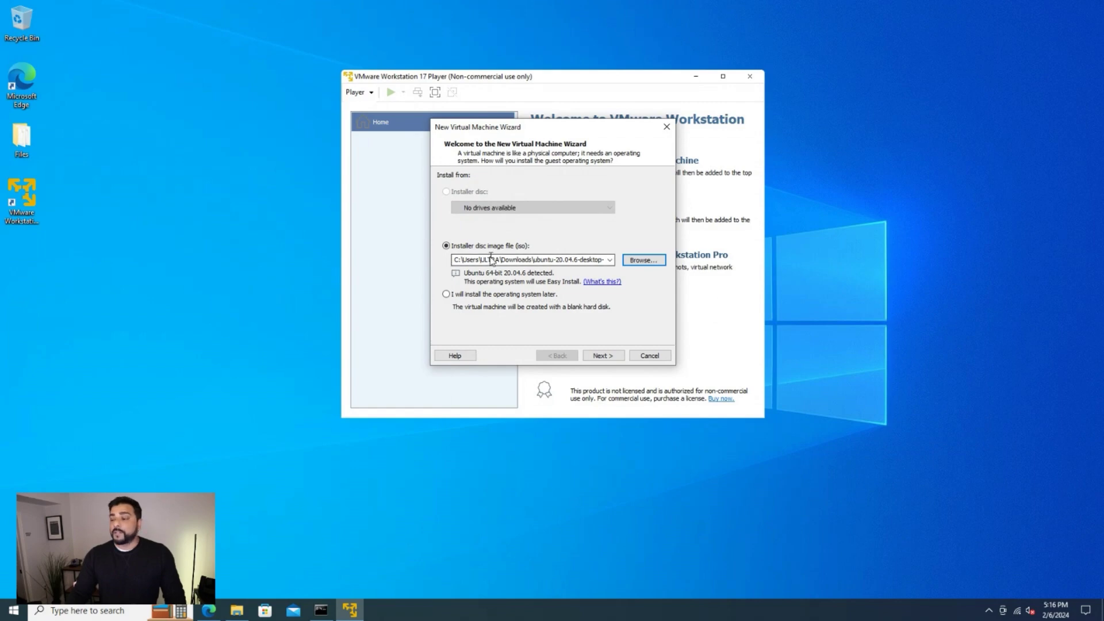
Step: Enter the Linux user's full name, user name and password, and name the VM 'Ubuntu 20.04'
{"action": "left_click", "coordinate": [603, 355]}
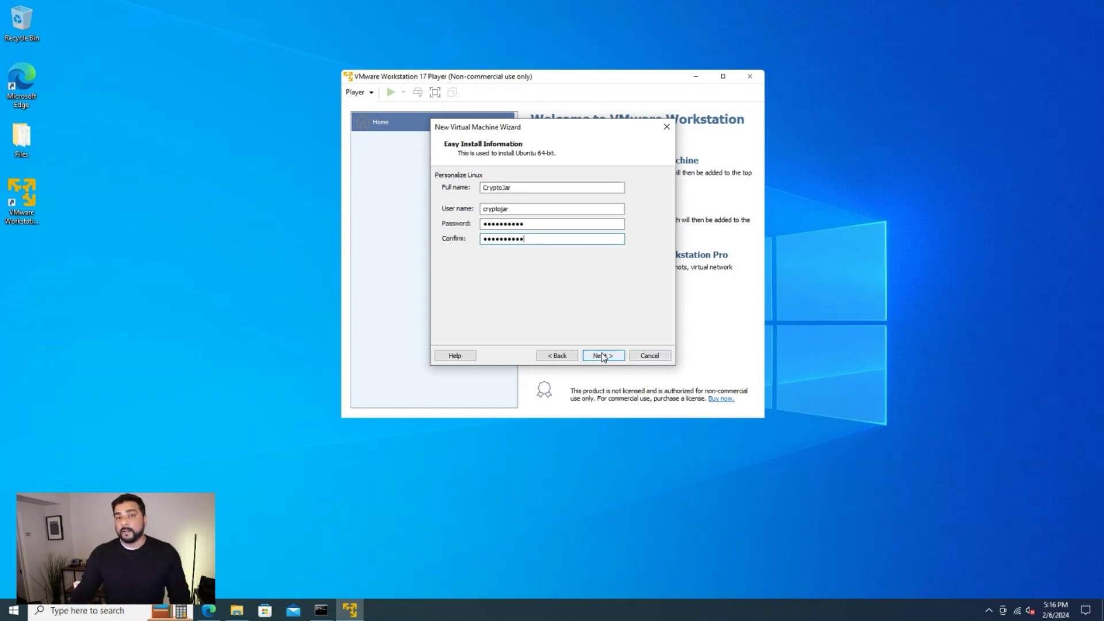
{"action": "left_click", "coordinate": [602, 356]}
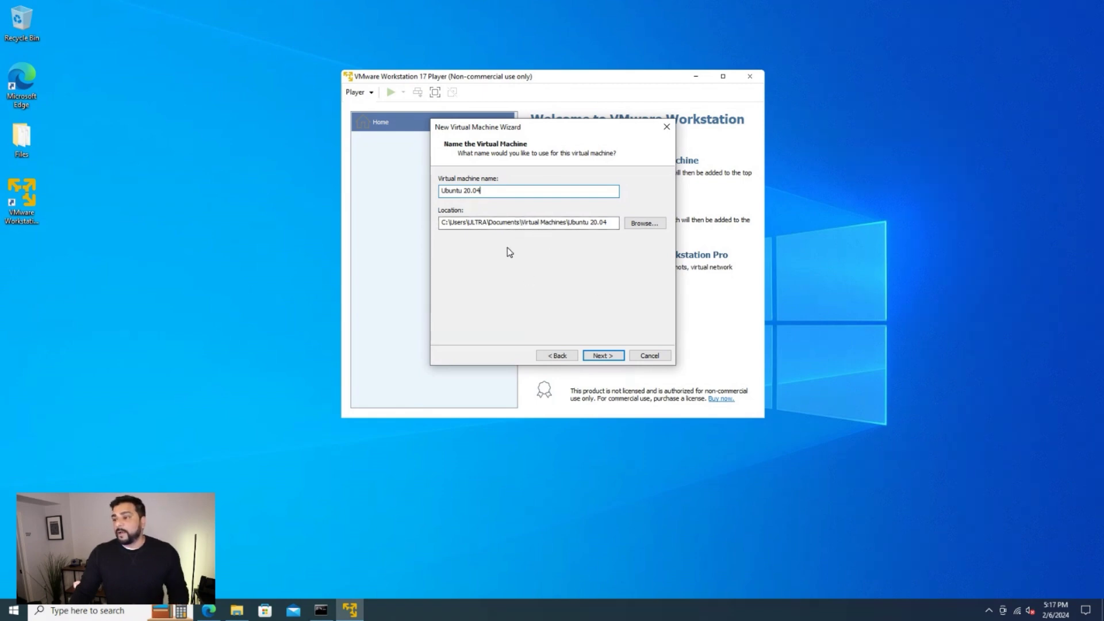
Step: Keep a 20 GB disk stored as a single file, then finish and power on the VM
{"action": "left_click", "coordinate": [601, 355]}
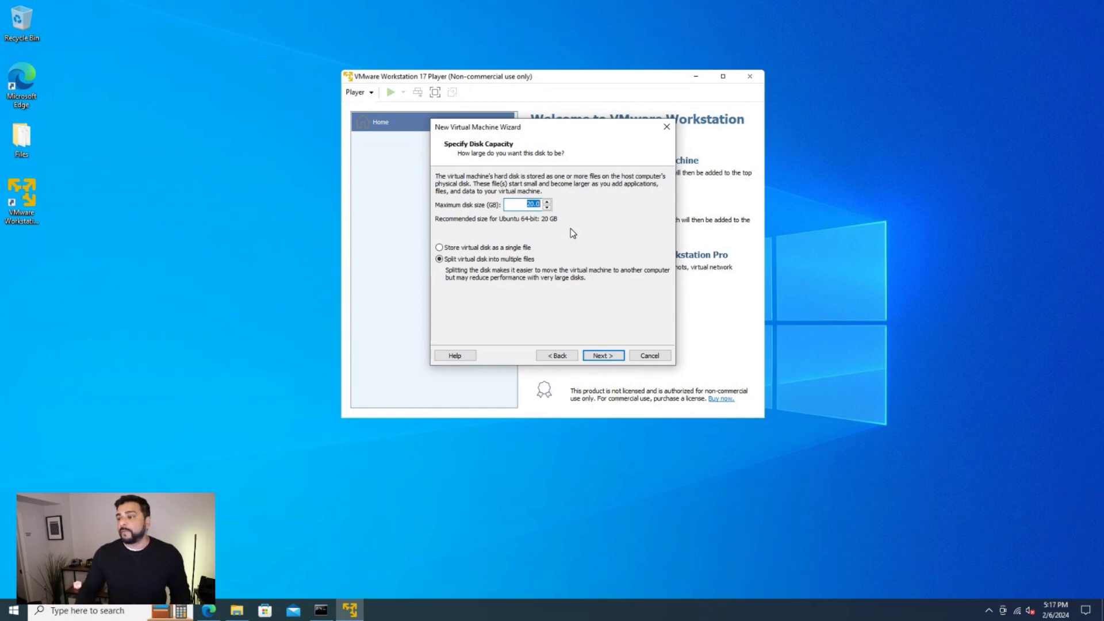
{"action": "left_click", "coordinate": [456, 248]}
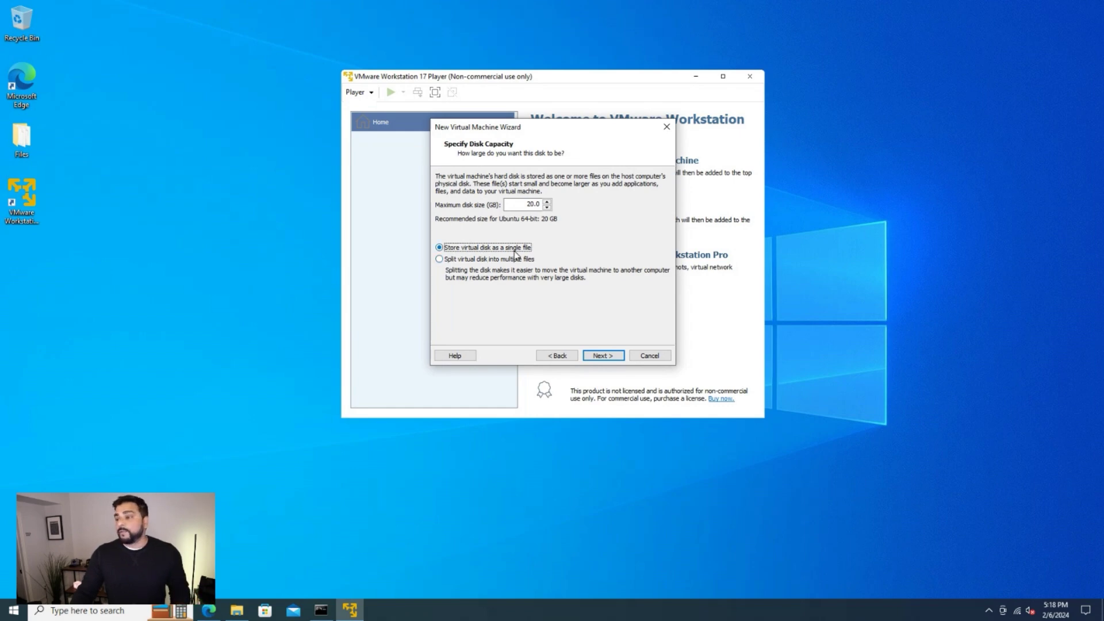
{"action": "left_click", "coordinate": [608, 356]}
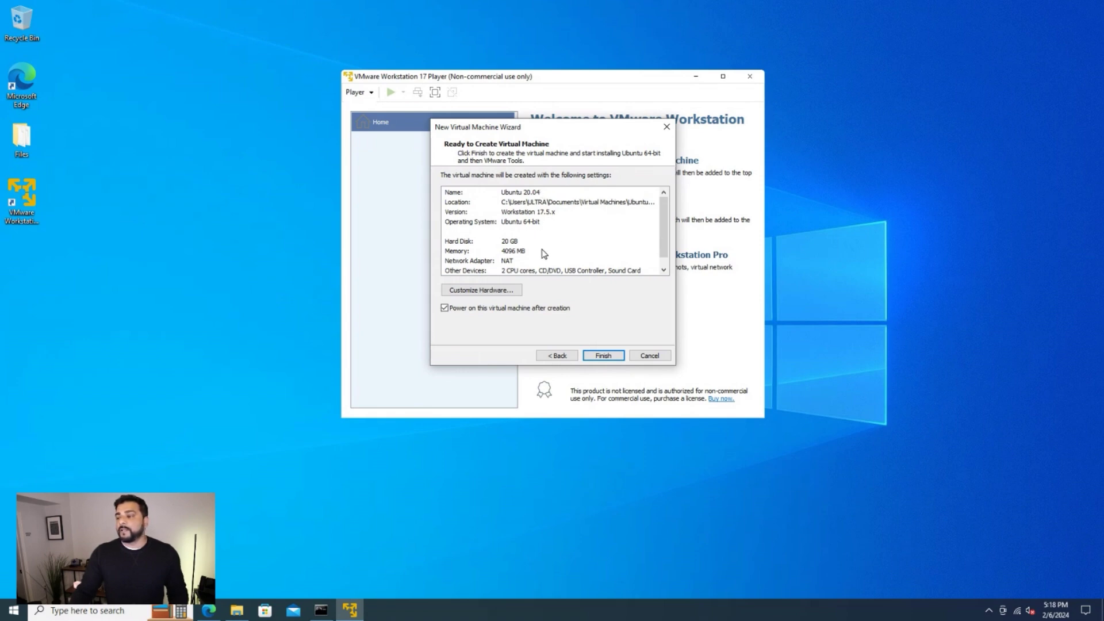
{"action": "left_click", "coordinate": [603, 355]}
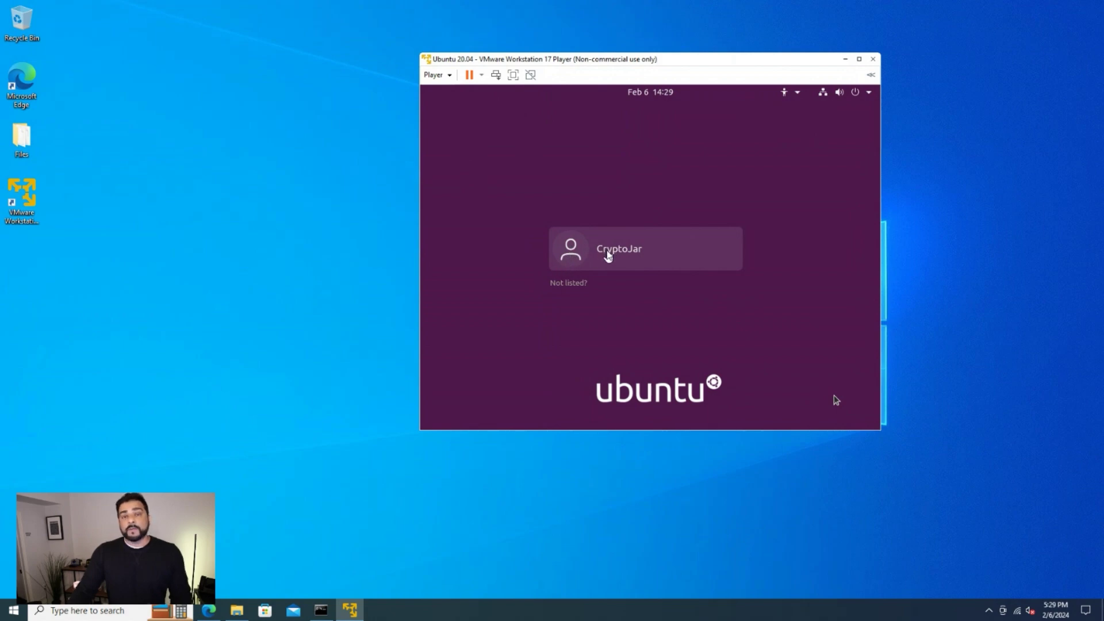
Step: Log in to Ubuntu as the user account with its password
{"action": "left_click", "coordinate": [608, 255]}
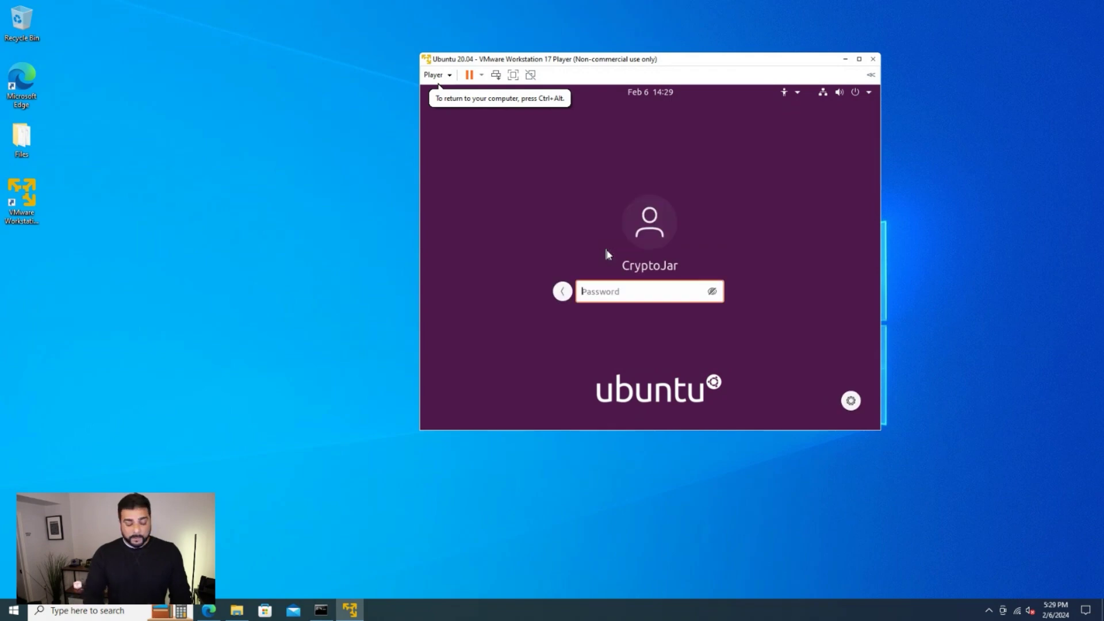
{"action": "type", "text": "••••••"}
{"action": "key", "text": "Return"}
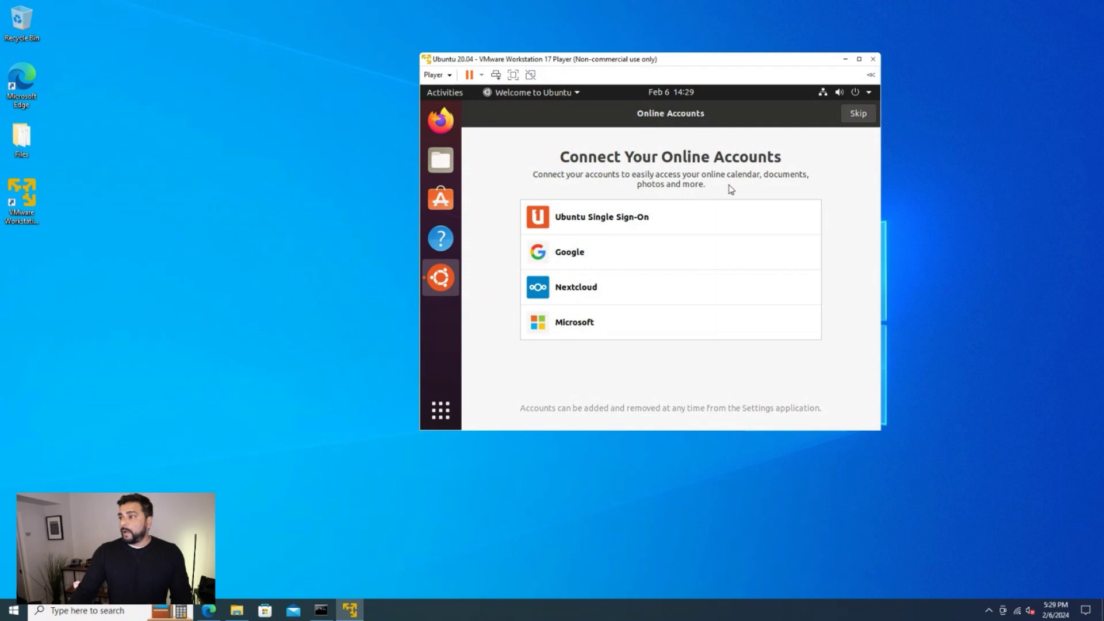
Step: Skip Online Accounts, pass the Livepatch, system info and privacy pages, and finish the welcome tour
{"action": "left_click", "coordinate": [858, 114]}
{"action": "left_click", "coordinate": [858, 114]}
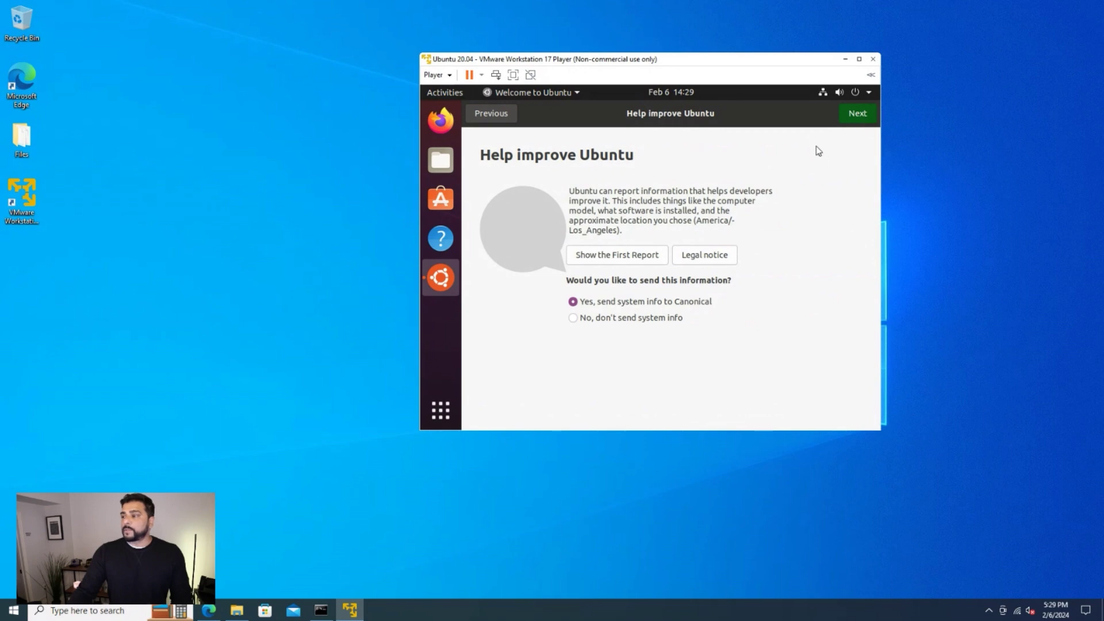
{"action": "left_click", "coordinate": [859, 118]}
{"action": "left_click", "coordinate": [865, 122]}
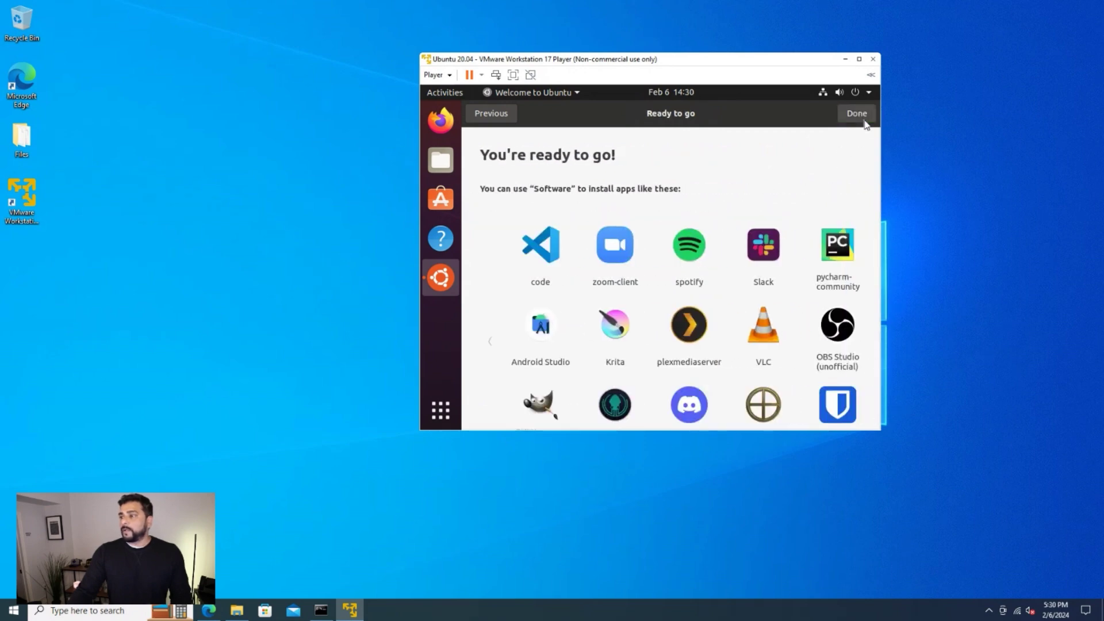
{"action": "left_click", "coordinate": [863, 118]}
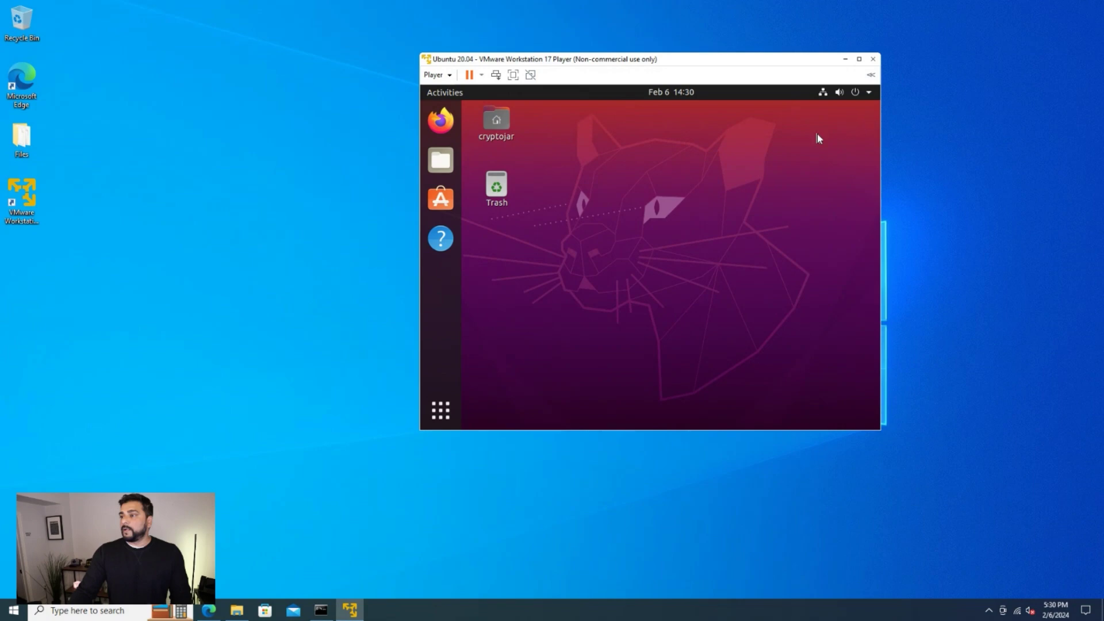
Step: Move the Ubuntu VM window to the upper left, enlarge it, then toggle full screen on and off
{"action": "left_click_drag", "start_coordinate": [605, 61], "coordinate": [310, 51]}
{"action": "left_click_drag", "start_coordinate": [573, 416], "coordinate": [1009, 525]}
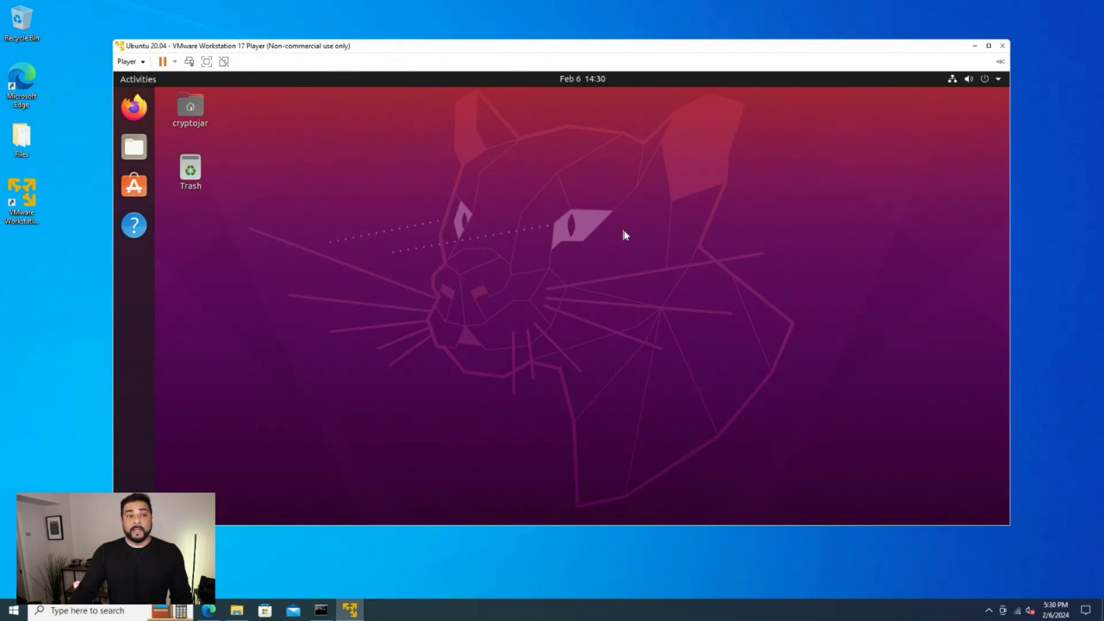
{"action": "left_click", "coordinate": [207, 62]}
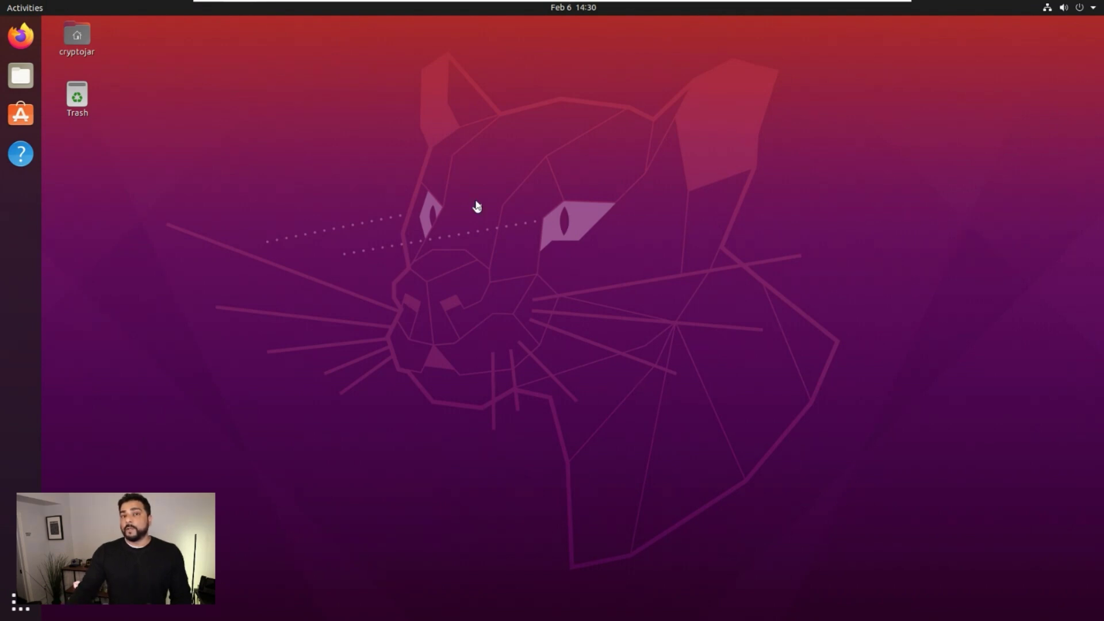
{"action": "mouse_move", "coordinate": [476, 5]}
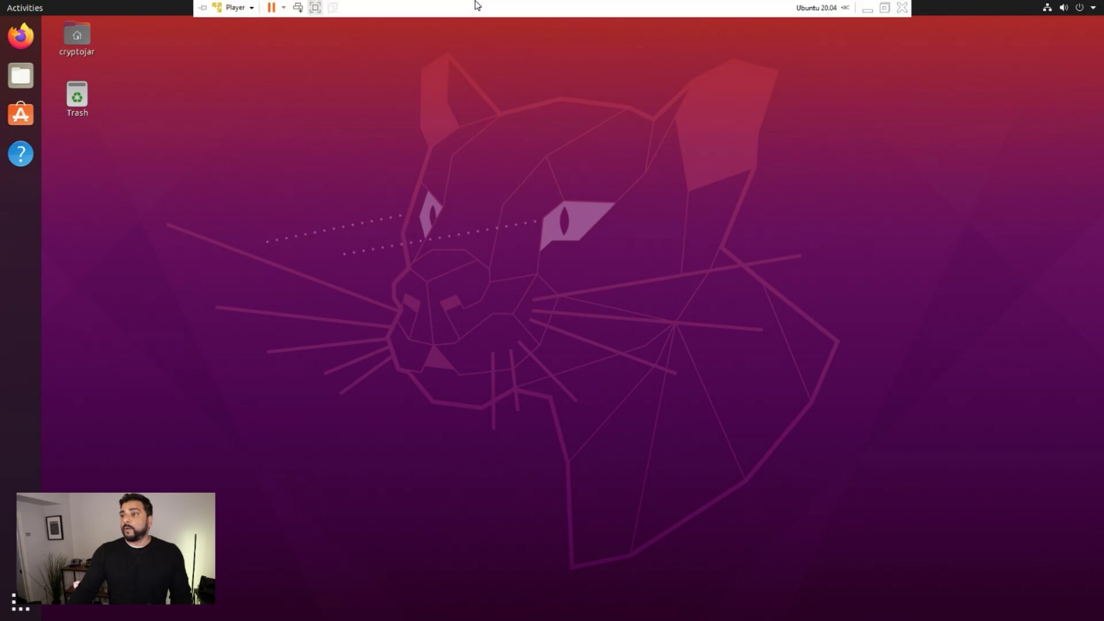
{"action": "left_click", "coordinate": [316, 7]}
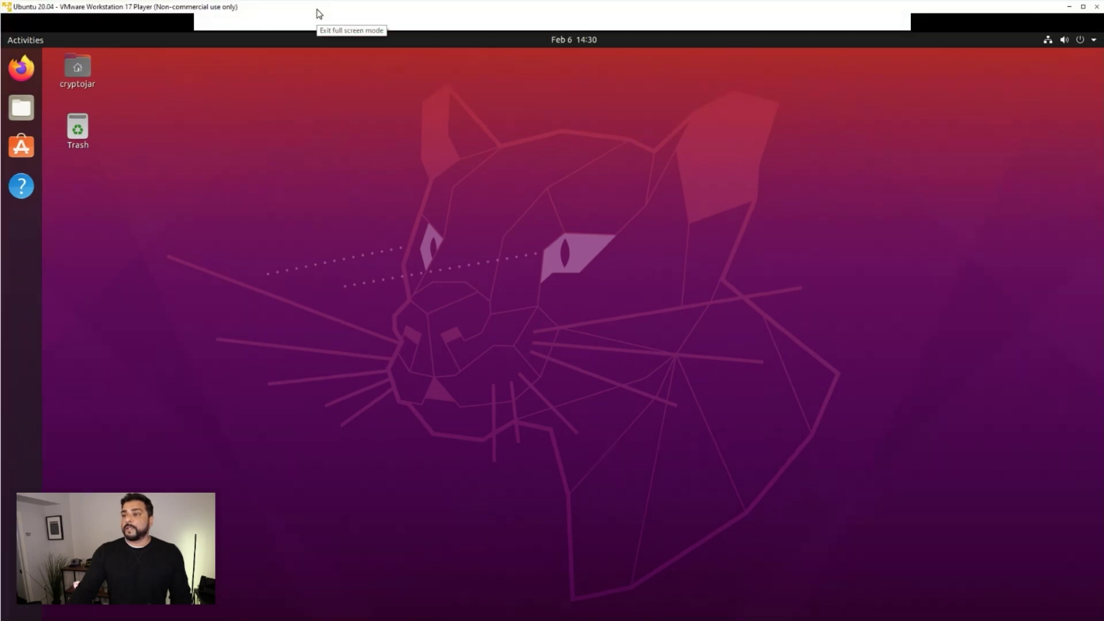